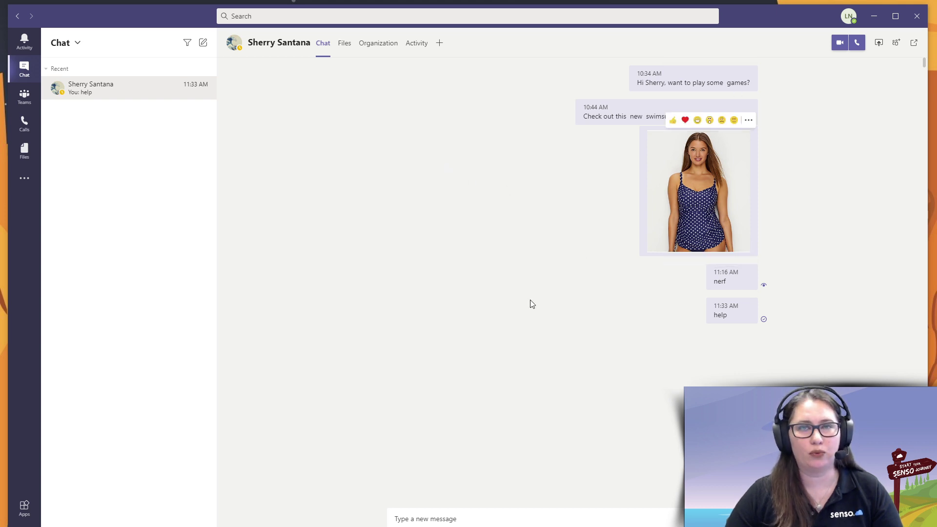
Open Senso (DEV) from the app list and show its Violations (DEV) dashboard
click(24, 180)
click(64, 137)
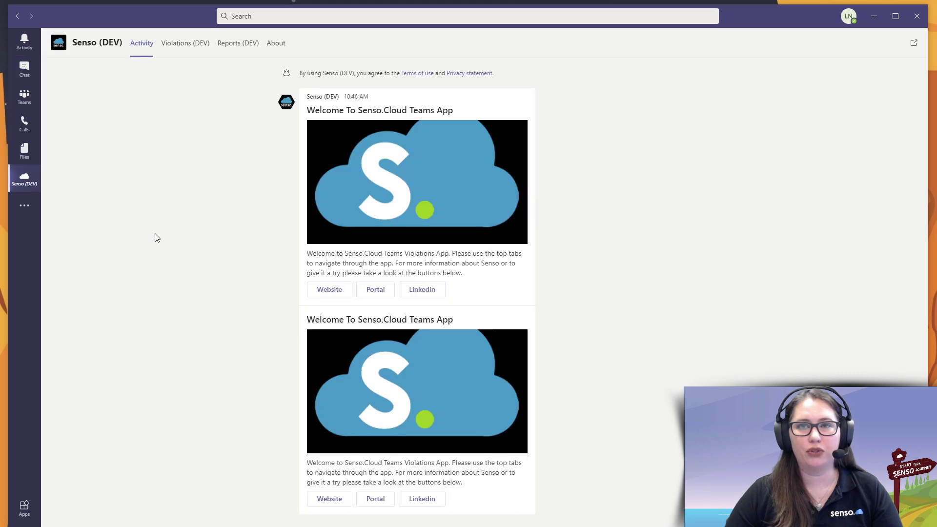
click(196, 44)
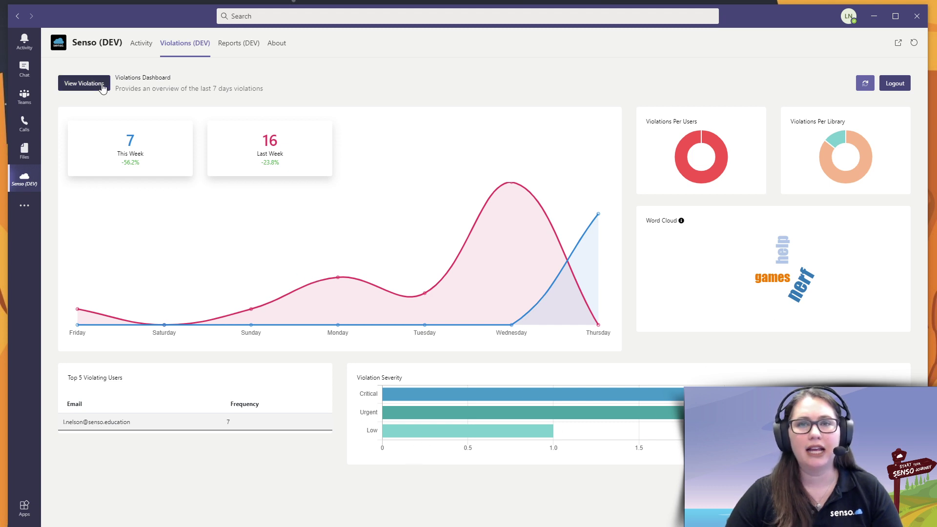
List all violations and review the games entry's log and chat transcript, then close the log
click(84, 83)
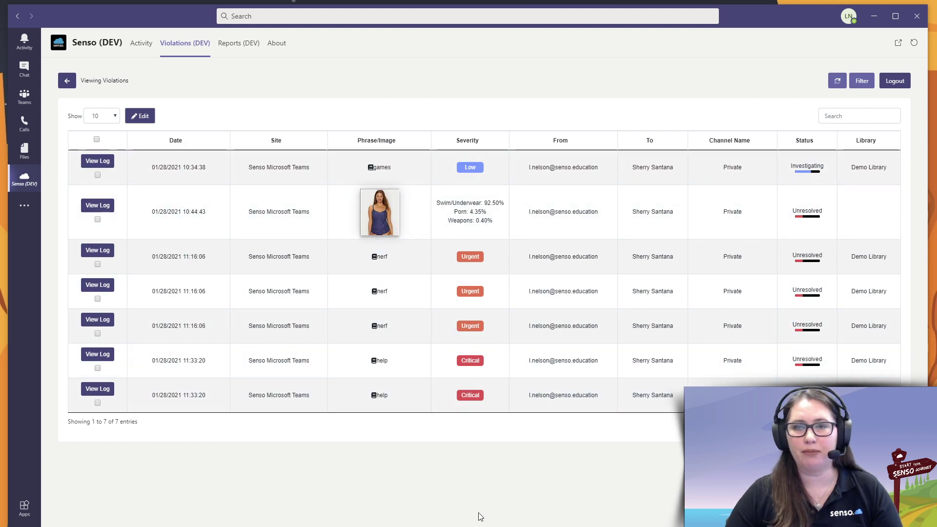
click(98, 162)
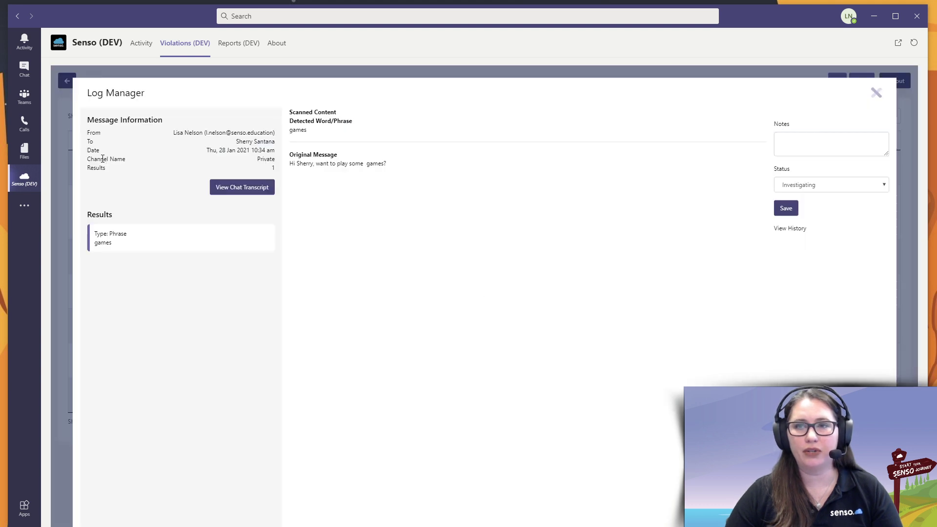
click(248, 190)
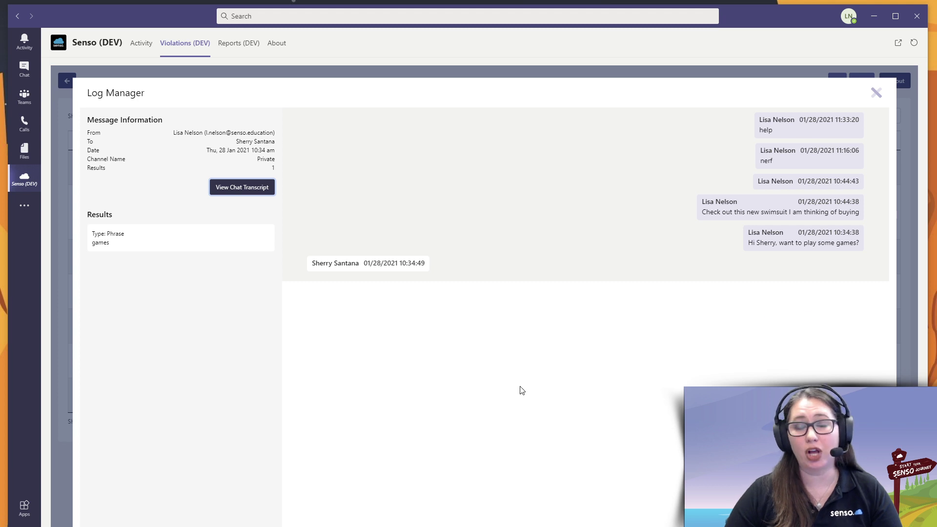
click(876, 93)
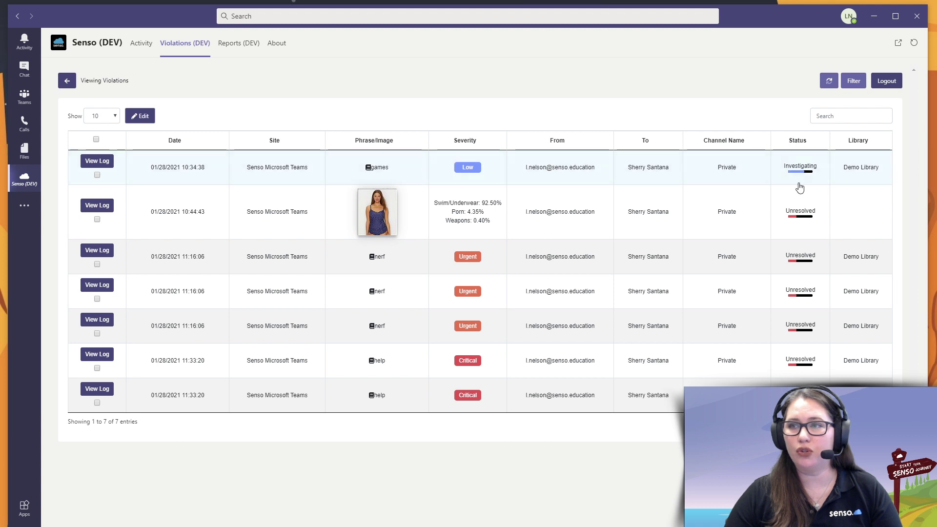
click(97, 175)
click(140, 116)
click(448, 155)
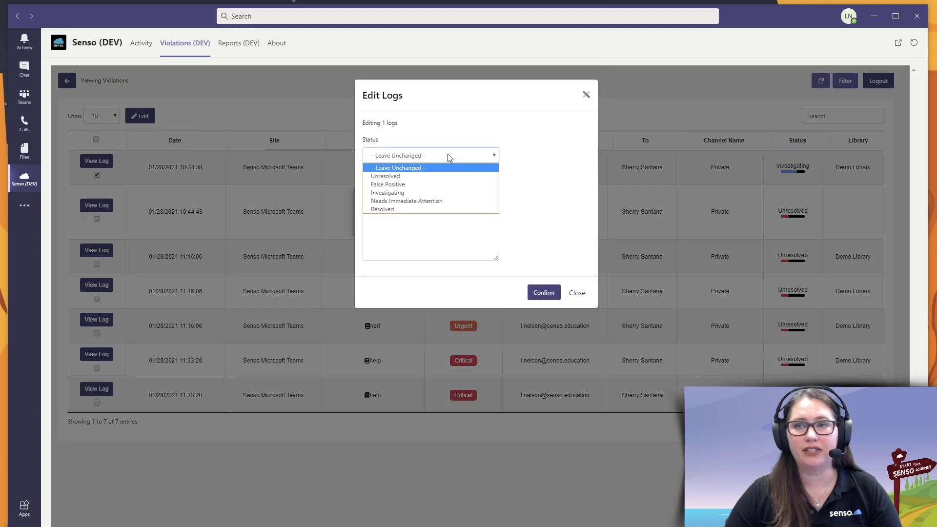
click(578, 293)
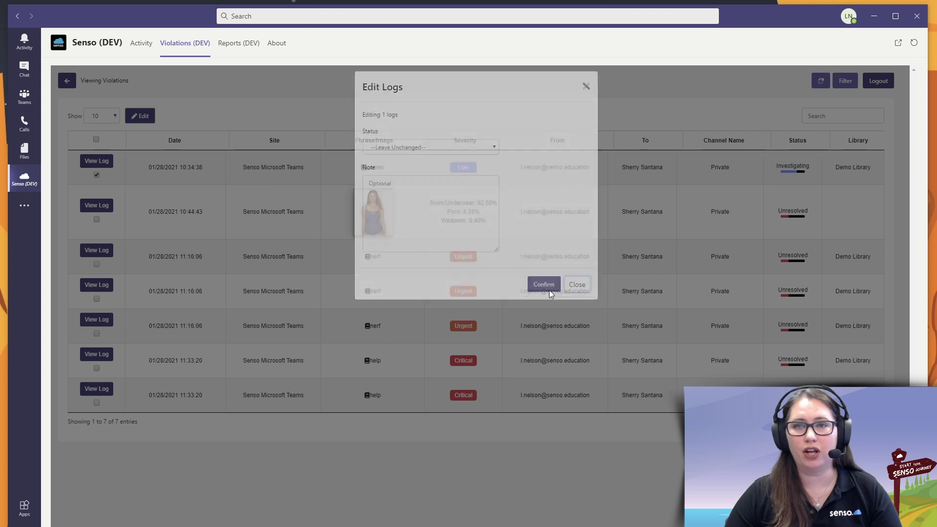
click(97, 175)
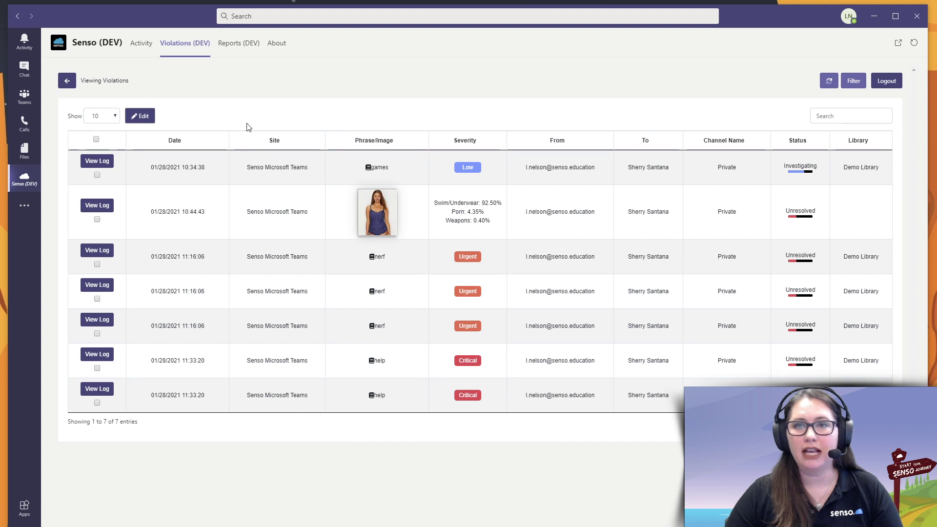
View the Last Week | Severity report, then return to the Violations (DEV) dashboard
click(239, 45)
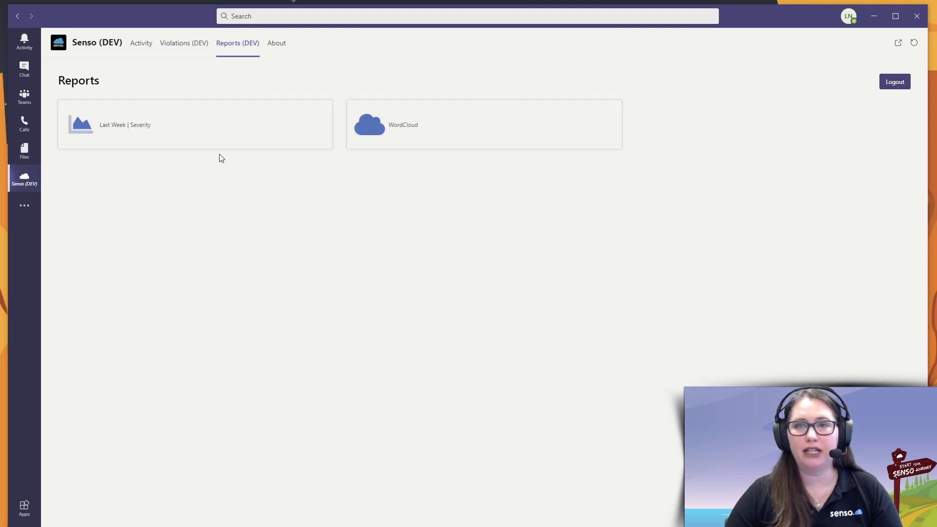
click(205, 134)
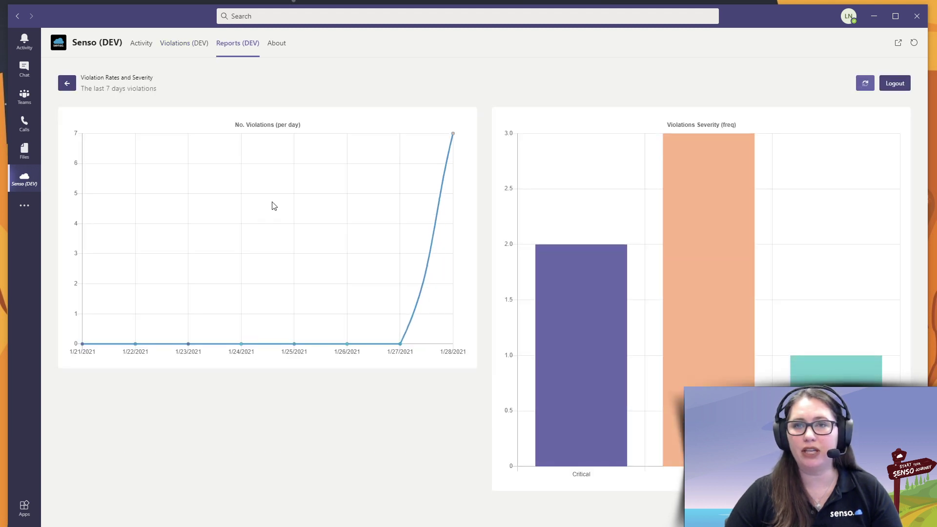
click(67, 86)
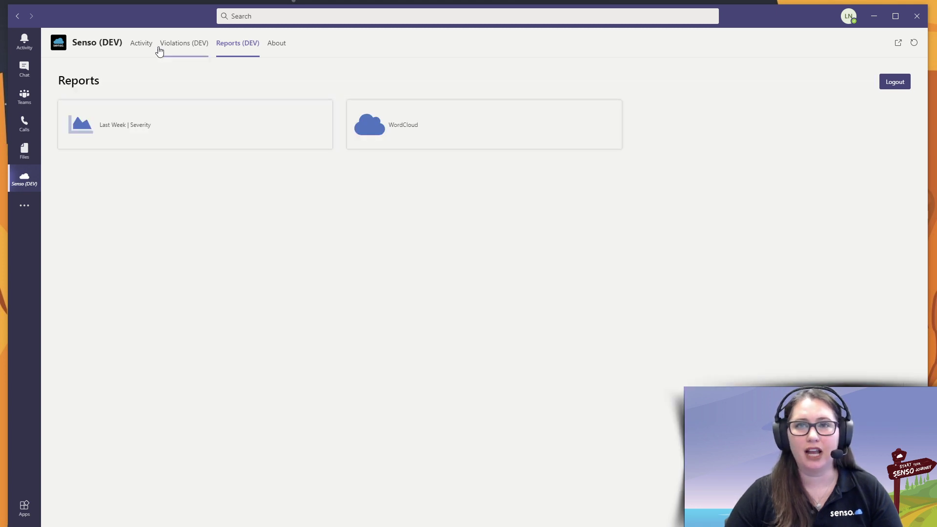
click(135, 42)
click(183, 43)
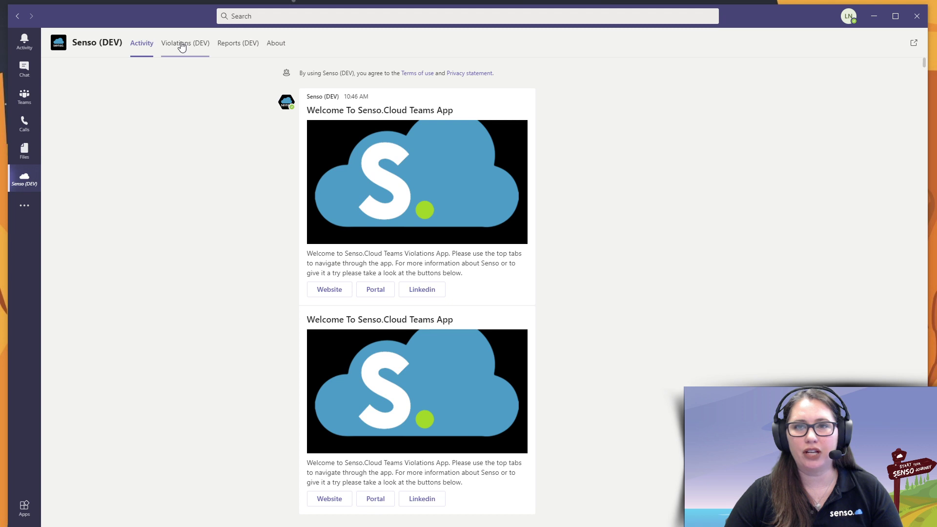